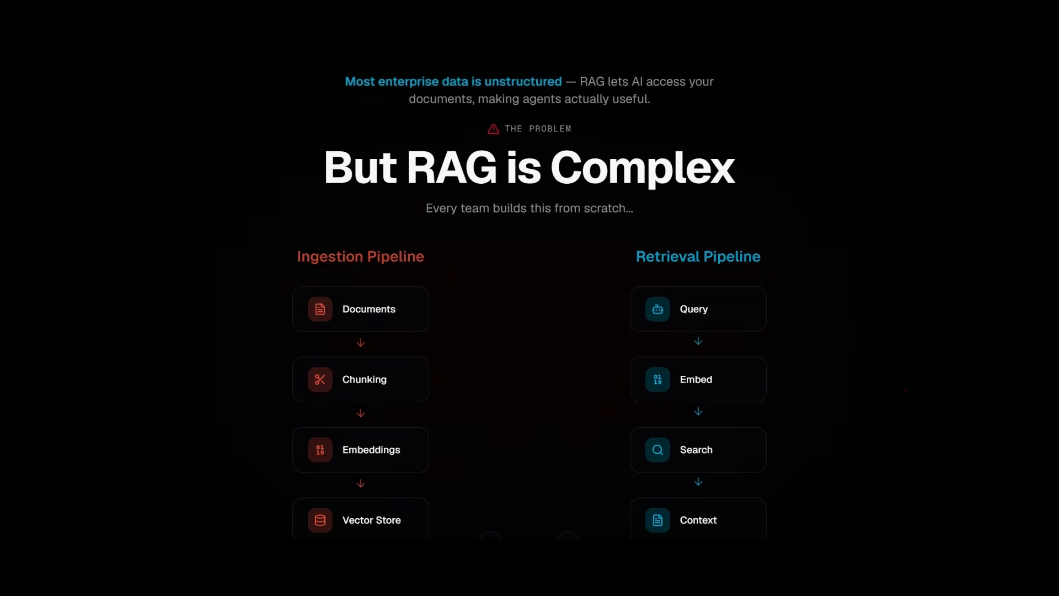
{"action": "key", "text": "Right"}
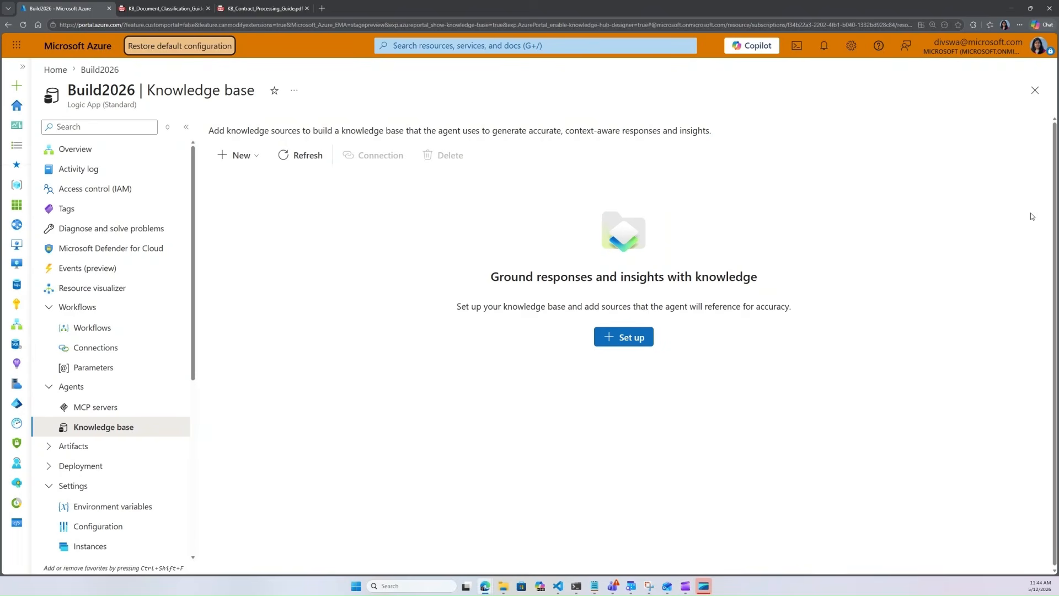
- Open the knowledge base connection setup for the Build2026 logic app and examine its display name and Cosmos DB database settings
{"action": "left_click_drag", "start_coordinate": [893, 420], "coordinate": [713, 411]}
{"action": "left_click", "coordinate": [775, 420]}
{"action": "left_click", "coordinate": [624, 340]}
{"action": "key", "text": "ctrl+minus"}
{"action": "key", "text": "ctrl+minus"}
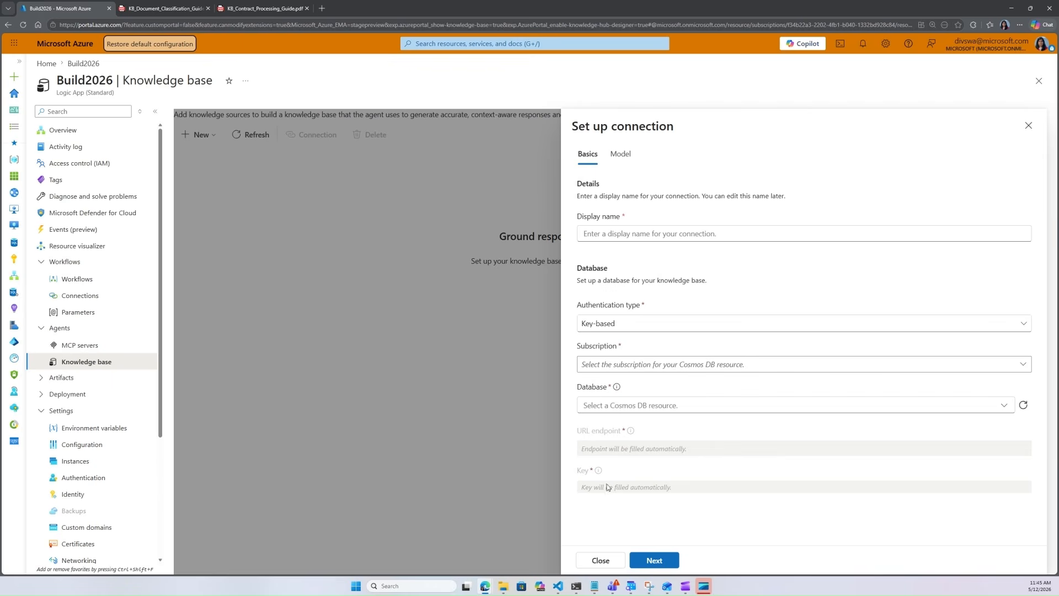
- Review the connection's model settings, including the completions model and embeddings model fields
{"action": "left_click", "coordinate": [624, 157]}
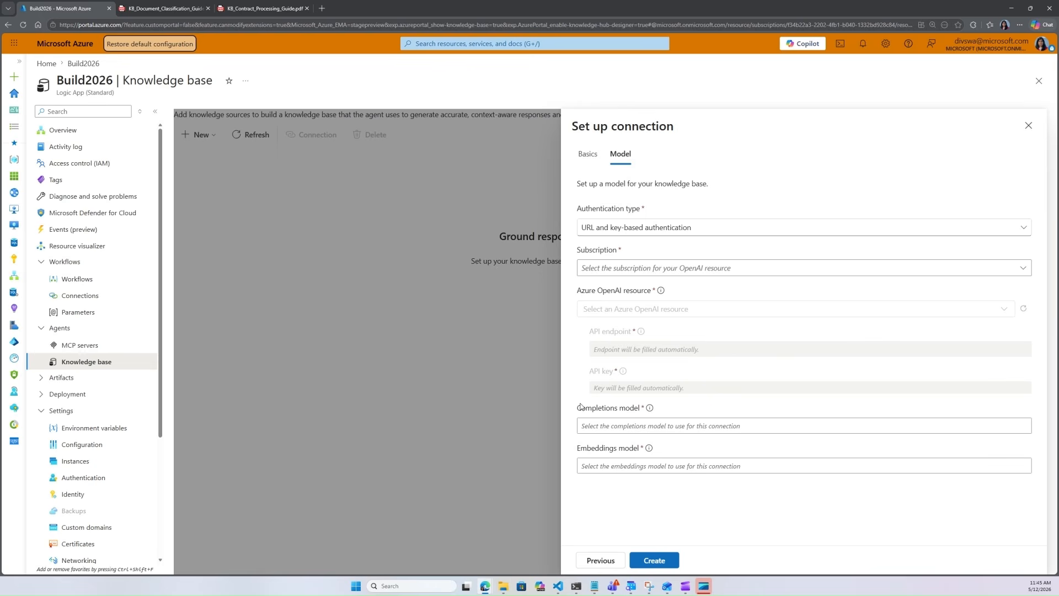
{"action": "left_click_drag", "start_coordinate": [578, 409], "coordinate": [644, 408]}
{"action": "left_click_drag", "start_coordinate": [577, 448], "coordinate": [660, 452]}
{"action": "left_click", "coordinate": [728, 454]}
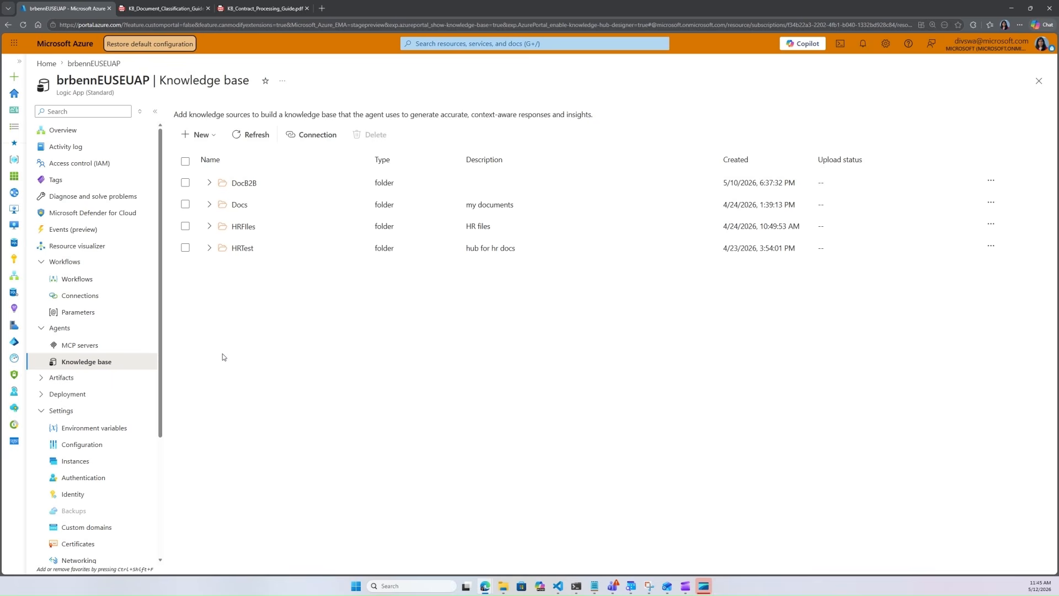
- Check the options for adding new knowledge sources in brbennEUSEUAP and expand the HRTest group
{"action": "left_click", "coordinate": [214, 136]}
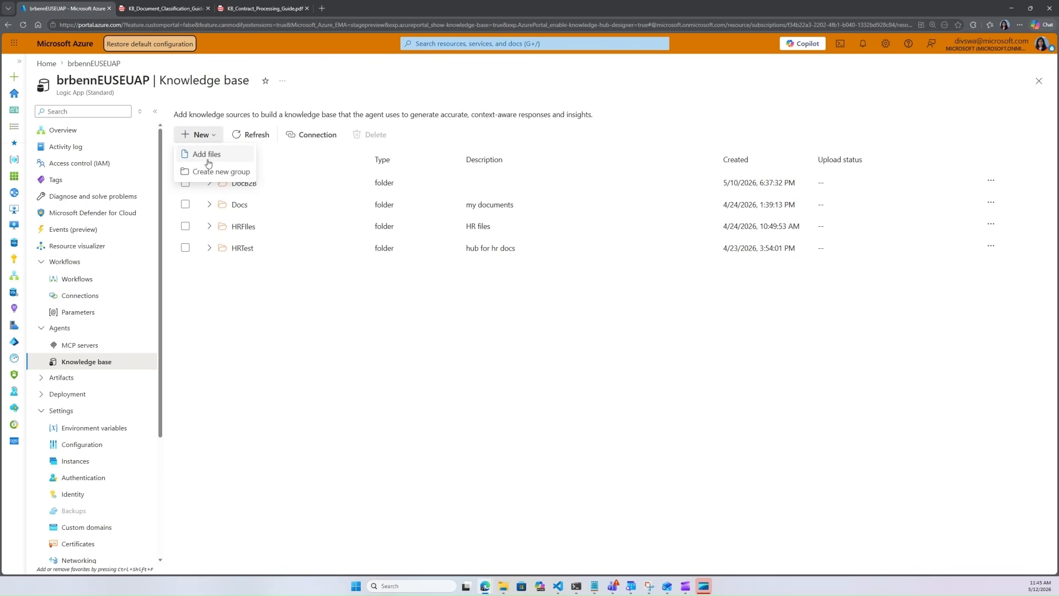
{"action": "left_click", "coordinate": [243, 373]}
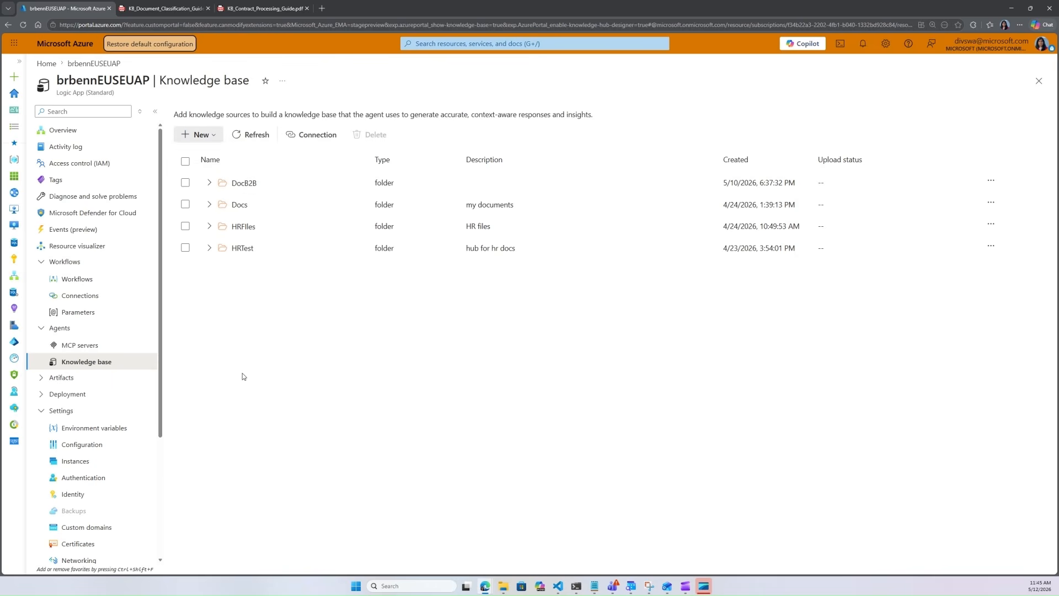
{"action": "left_click", "coordinate": [209, 246]}
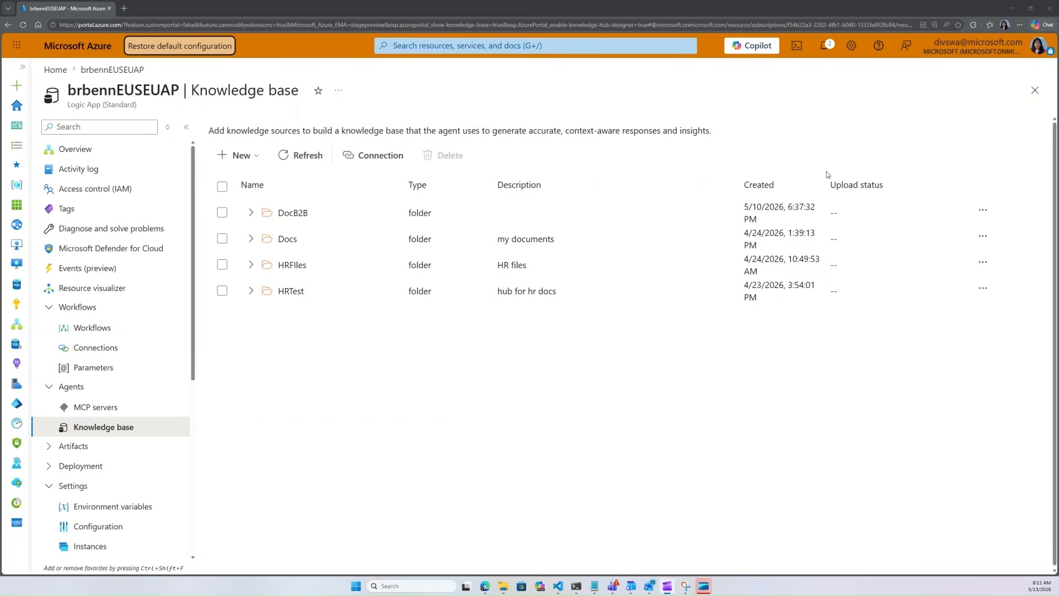
- Start adding files to the Docs group and choose KB_Document_Classification_Guide as the file to upload
{"action": "left_click", "coordinate": [258, 157]}
{"action": "left_click", "coordinate": [257, 179]}
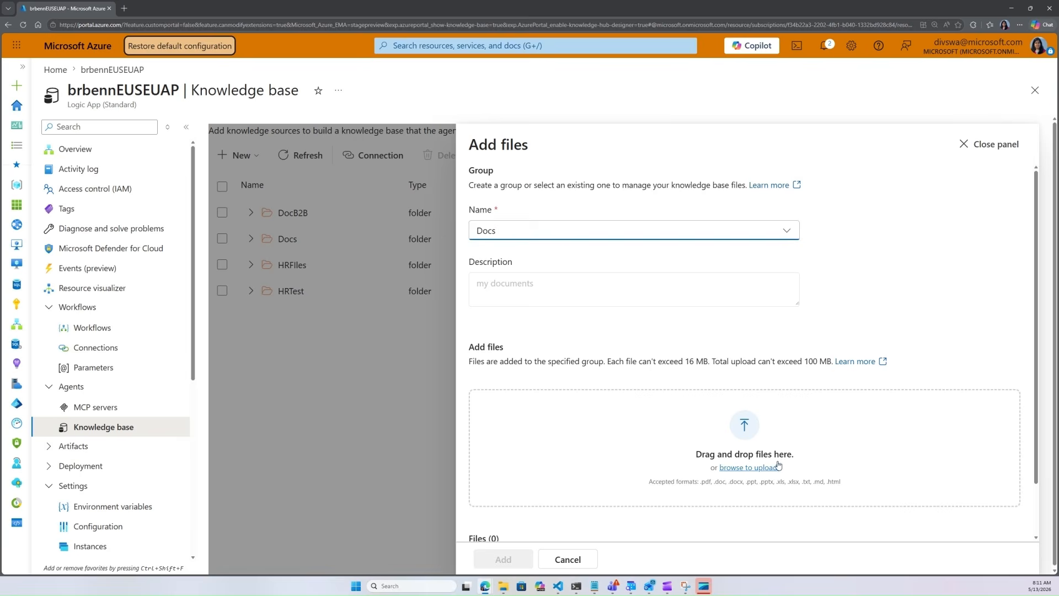
{"action": "left_click", "coordinate": [770, 469]}
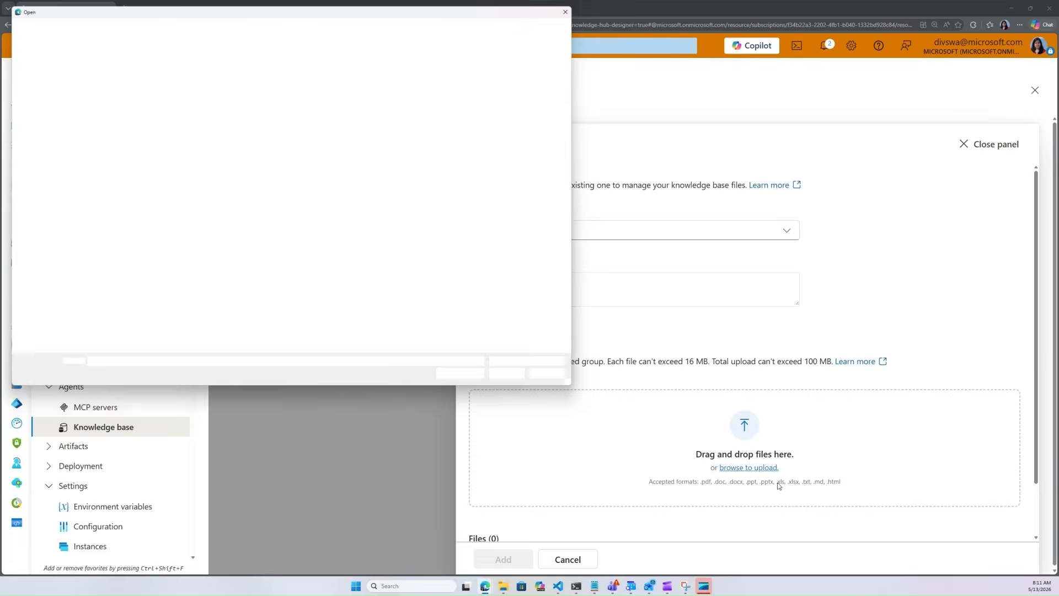
{"action": "left_click", "coordinate": [112, 72]}
{"action": "left_click", "coordinate": [119, 80]}
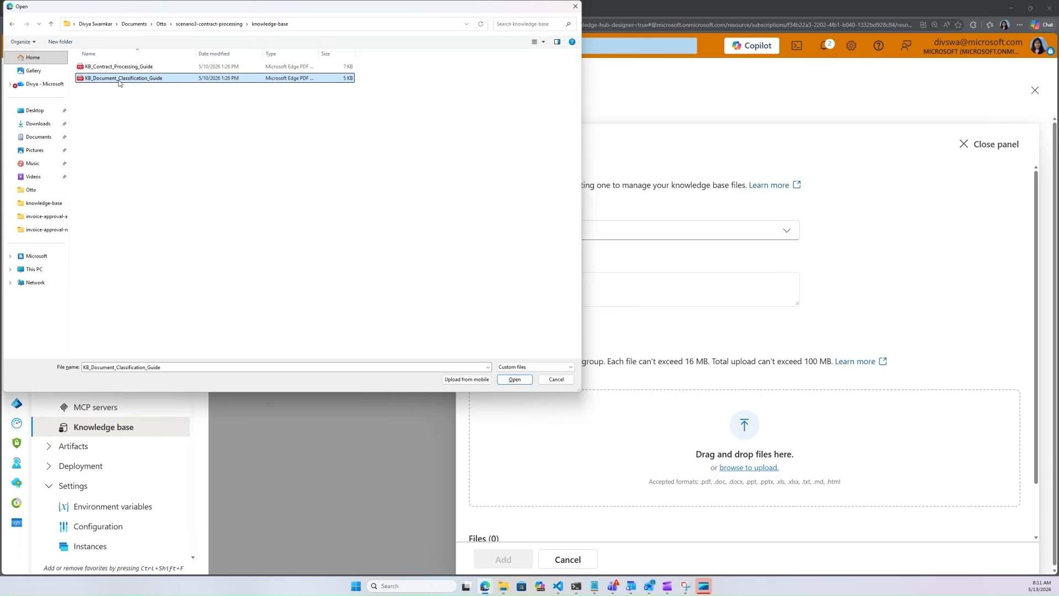
{"action": "left_click", "coordinate": [513, 379]}
- Name the file ClassifyContract, enter a description beginning "Classified the contra", add it, and expand the Docs group
{"action": "scroll", "coordinate": [903, 463], "scroll_direction": "down", "scroll_amount": 2}
{"action": "left_click", "coordinate": [689, 505]}
{"action": "type", "text": "ClassifyContract"}
{"action": "key", "text": "Tab"}
{"action": "type", "text": "Classified the contra"}
{"action": "left_click", "coordinate": [503, 559]}
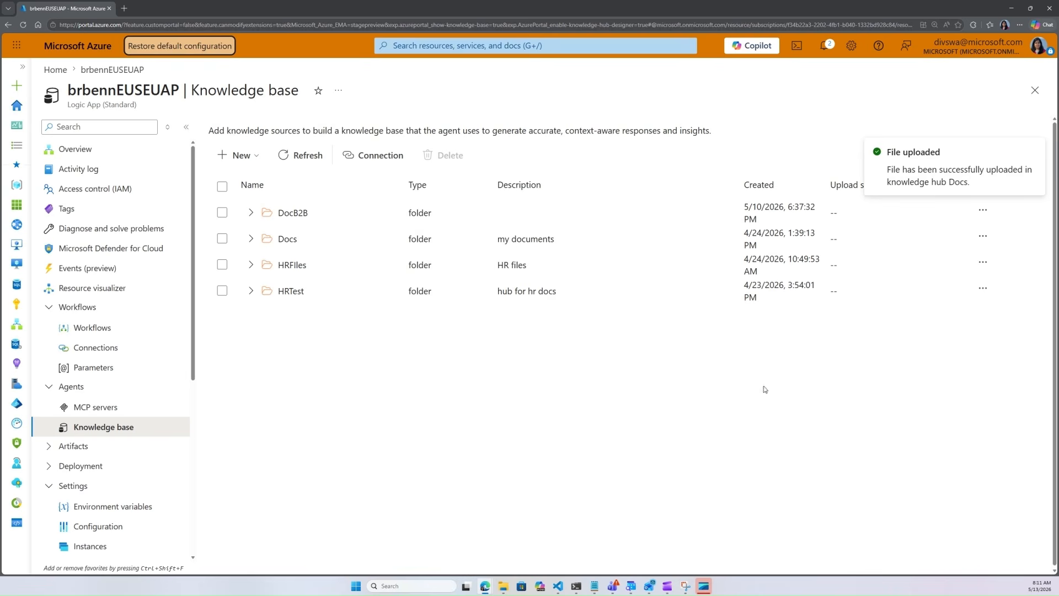
{"action": "left_click", "coordinate": [251, 239]}
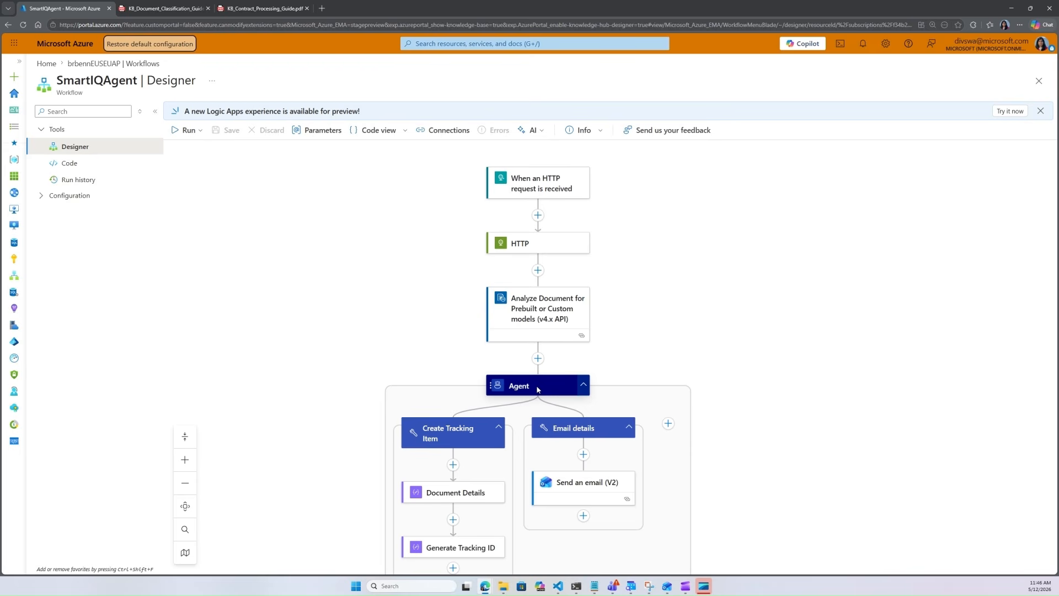
- Open the Agent action in the SmartIQAgent workflow and review its instructions and knowledge base settings
{"action": "left_click", "coordinate": [538, 389]}
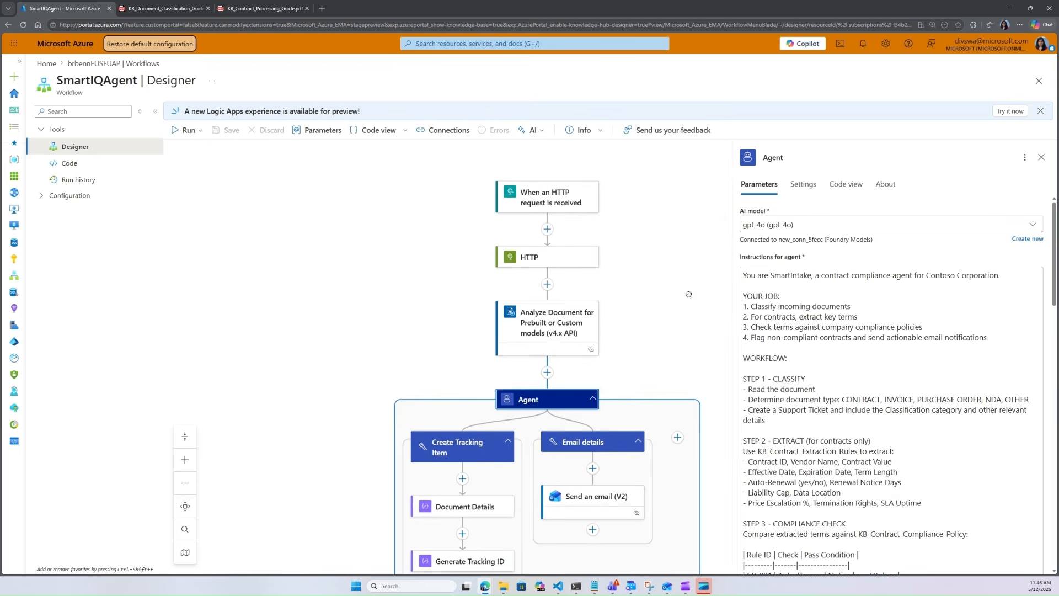
{"action": "scroll", "coordinate": [841, 410], "scroll_direction": "down", "scroll_amount": 20}
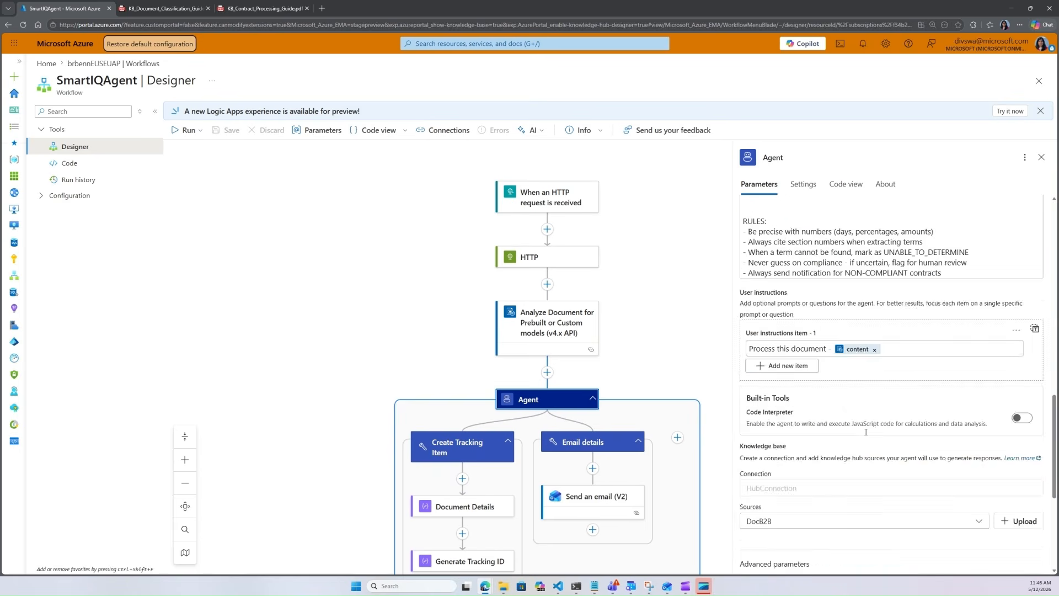
{"action": "scroll", "coordinate": [865, 432], "scroll_direction": "up", "scroll_amount": 6}
{"action": "scroll", "coordinate": [849, 419], "scroll_direction": "down", "scroll_amount": 3}
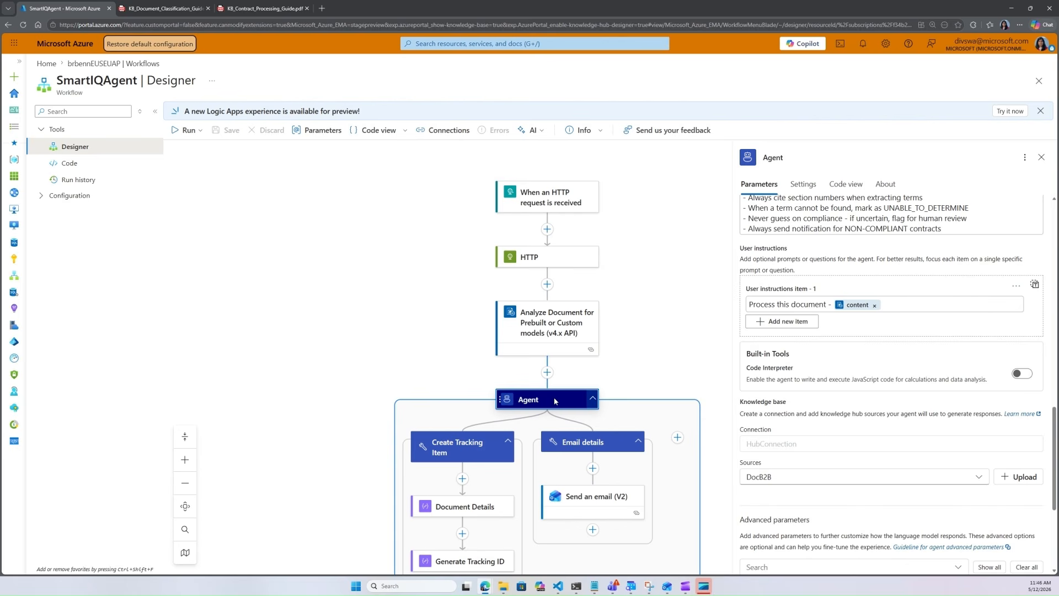
{"action": "left_click_drag", "start_coordinate": [741, 404], "coordinate": [796, 406]}
{"action": "left_click", "coordinate": [824, 407]}
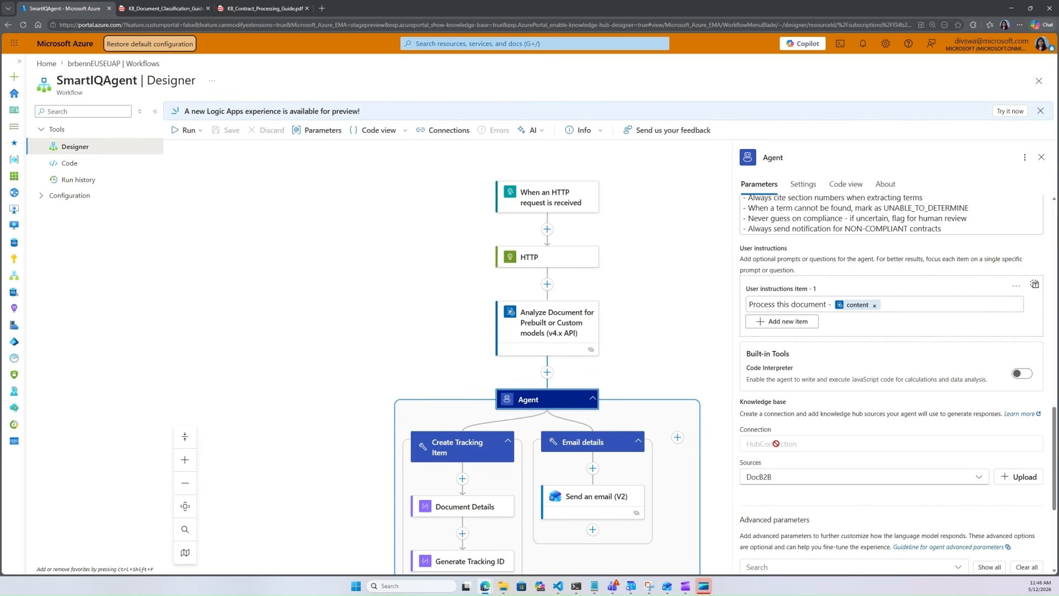
- Examine the agent's selectable knowledge base sources and the group choices for uploading files, leaving both unchanged, and close the Agent settings
{"action": "left_click", "coordinate": [979, 476]}
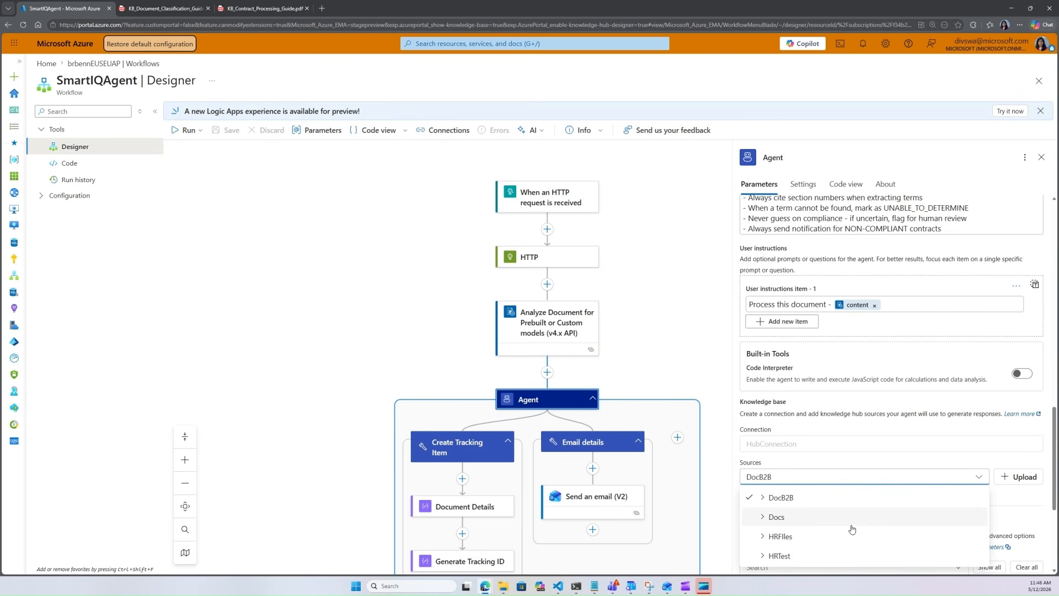
{"action": "left_click", "coordinate": [1010, 501]}
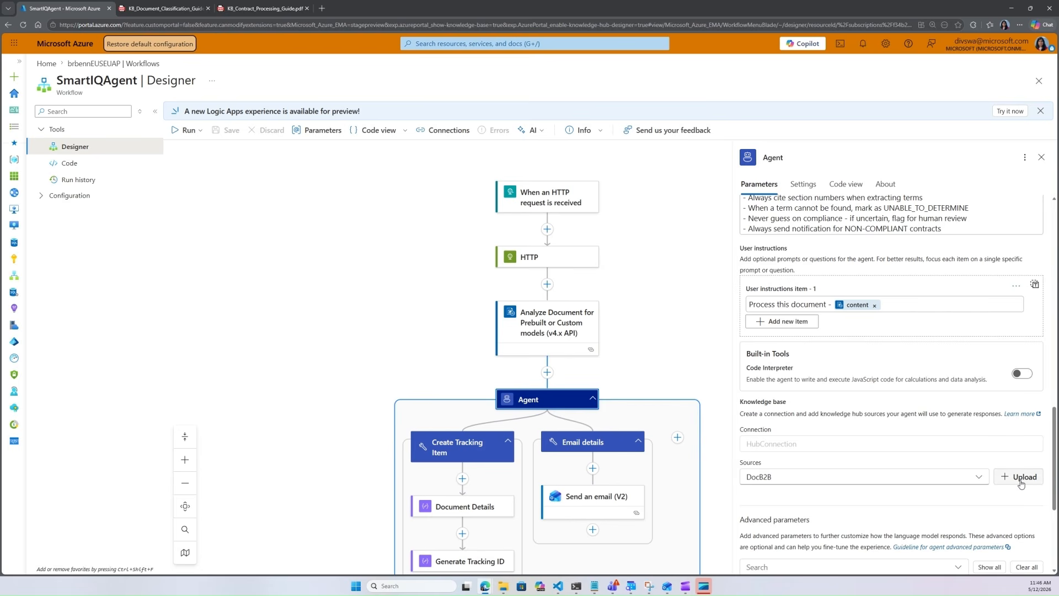
{"action": "left_click", "coordinate": [1021, 483]}
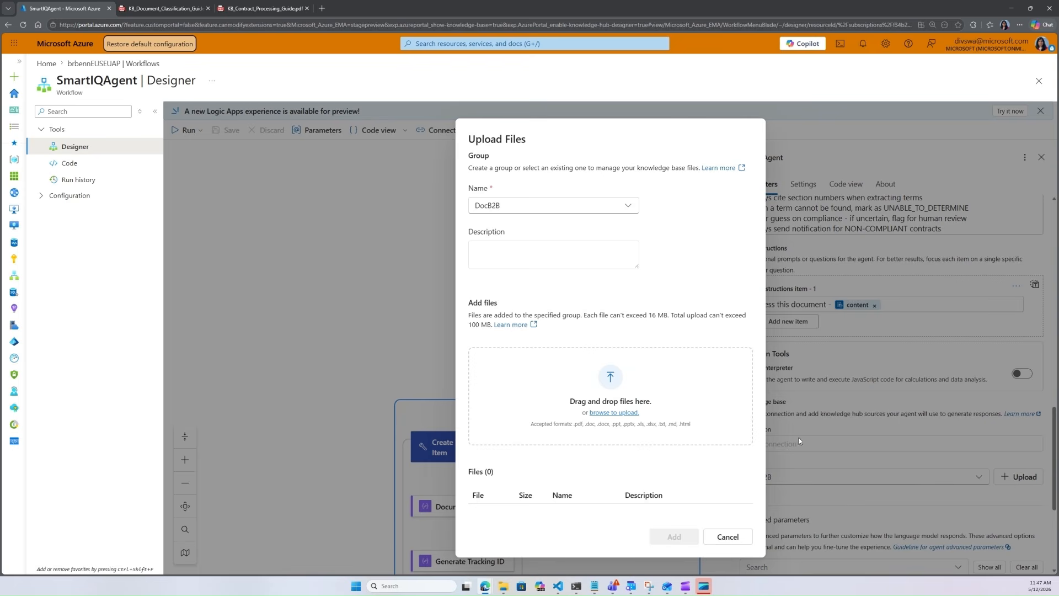
{"action": "left_click", "coordinate": [628, 206]}
{"action": "left_click", "coordinate": [655, 222]}
{"action": "left_click", "coordinate": [728, 537]}
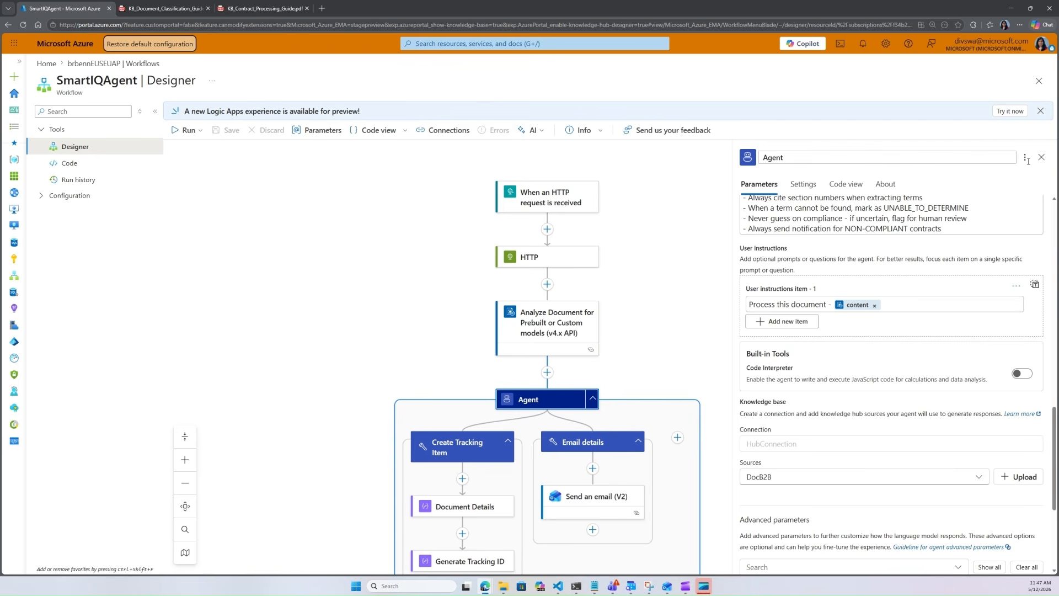
{"action": "left_click", "coordinate": [1048, 158]}
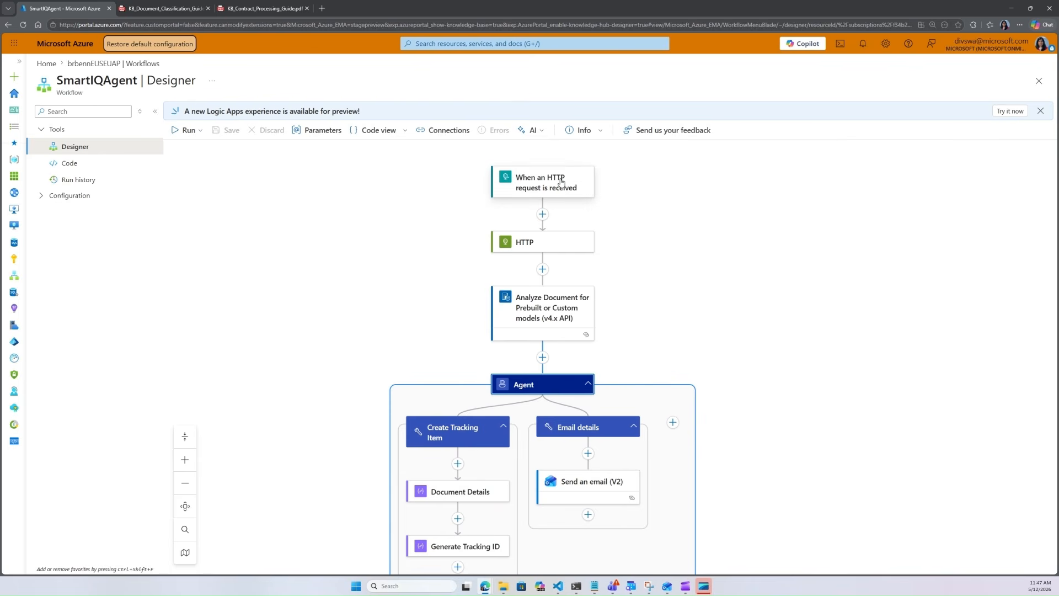
- Review the KB_Document_Classification_Guide and KB_Contract_Processing_Guide PDFs that serve as the agent's knowledge
{"action": "key", "text": "ctrl+Tab"}
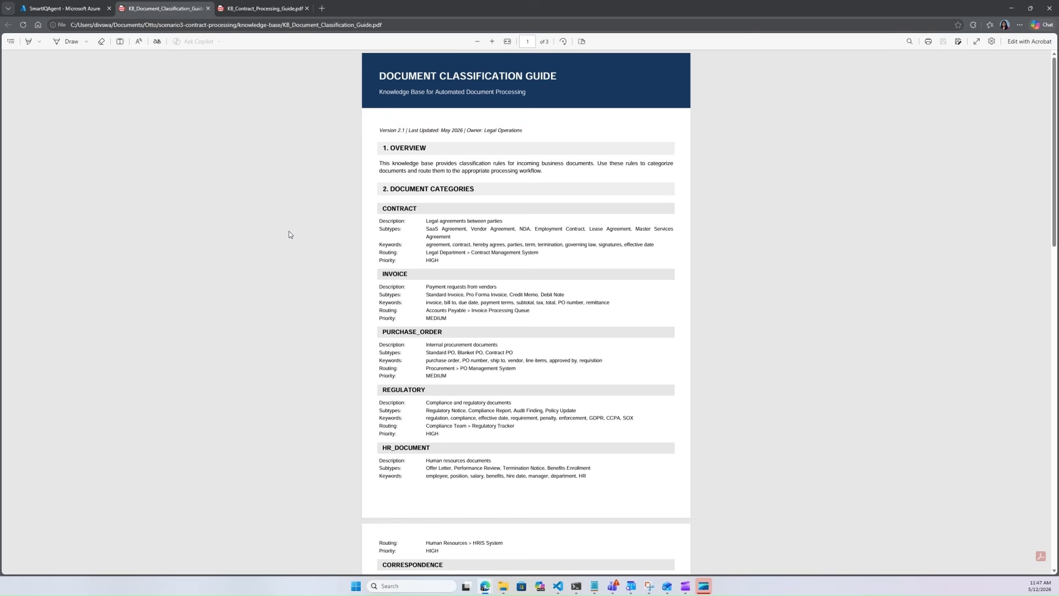
{"action": "key", "text": "ctrl+Tab"}
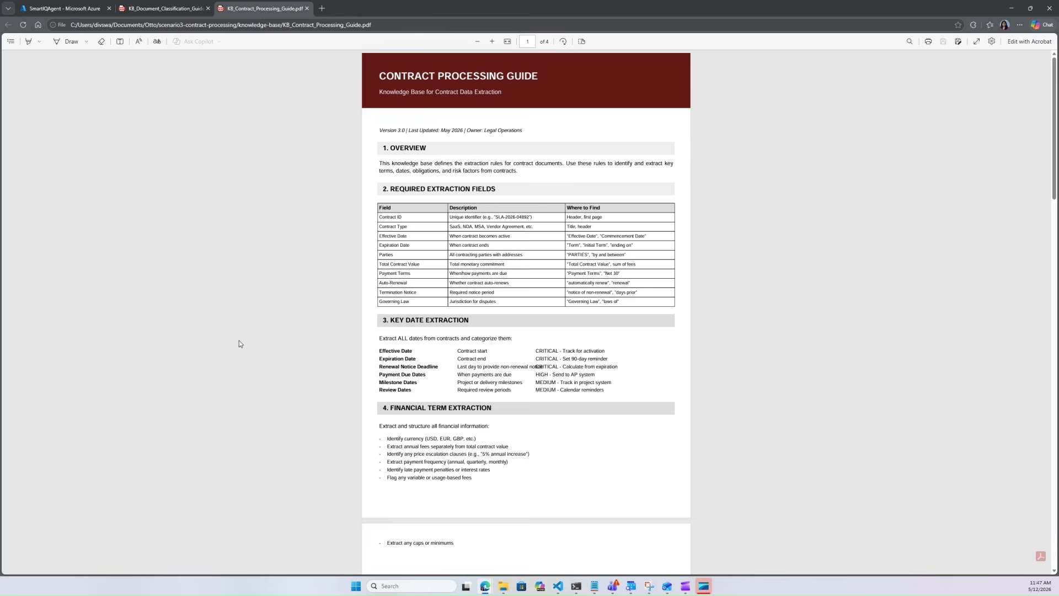
{"action": "scroll", "coordinate": [240, 340], "scroll_direction": "down", "scroll_amount": 3}
{"action": "scroll", "coordinate": [240, 340], "scroll_direction": "up", "scroll_amount": 3}
- Return to the SmartIQAgent workflow and read the agent's run log, covering classification, extracted terms, compliance checks and email notification
{"action": "left_click", "coordinate": [63, 8]}
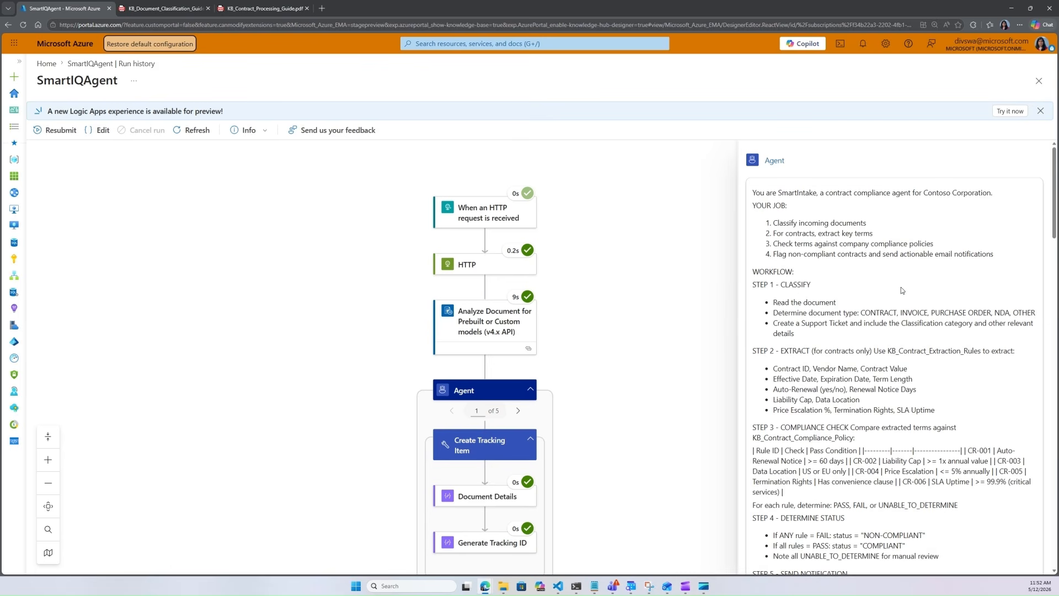
{"action": "scroll", "coordinate": [612, 317], "scroll_direction": "down", "scroll_amount": 1}
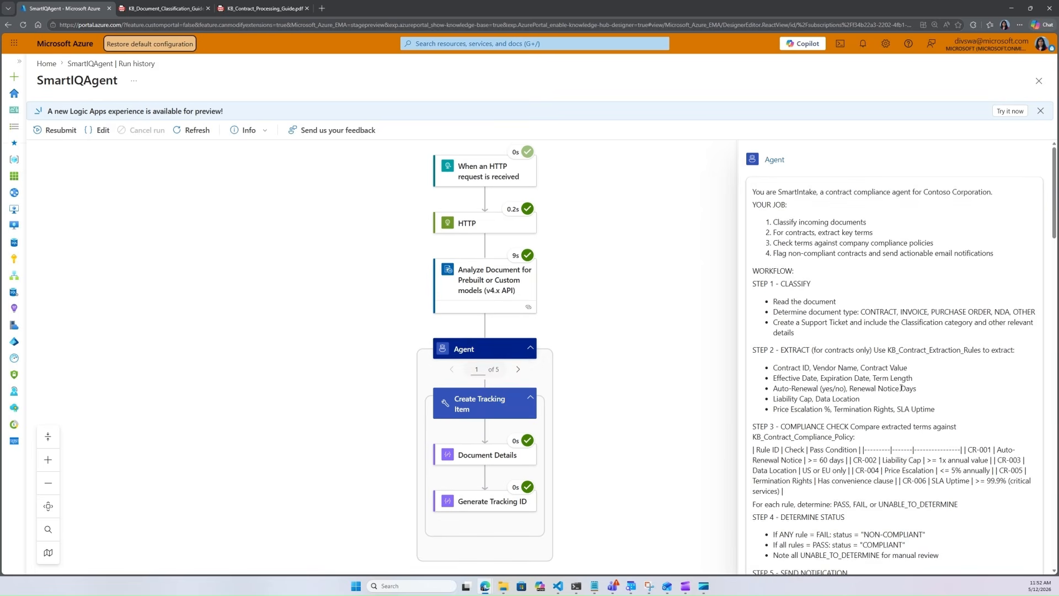
{"action": "scroll", "coordinate": [1044, 259], "scroll_direction": "down", "scroll_amount": 5}
{"action": "scroll", "coordinate": [1045, 260], "scroll_direction": "down", "scroll_amount": 15}
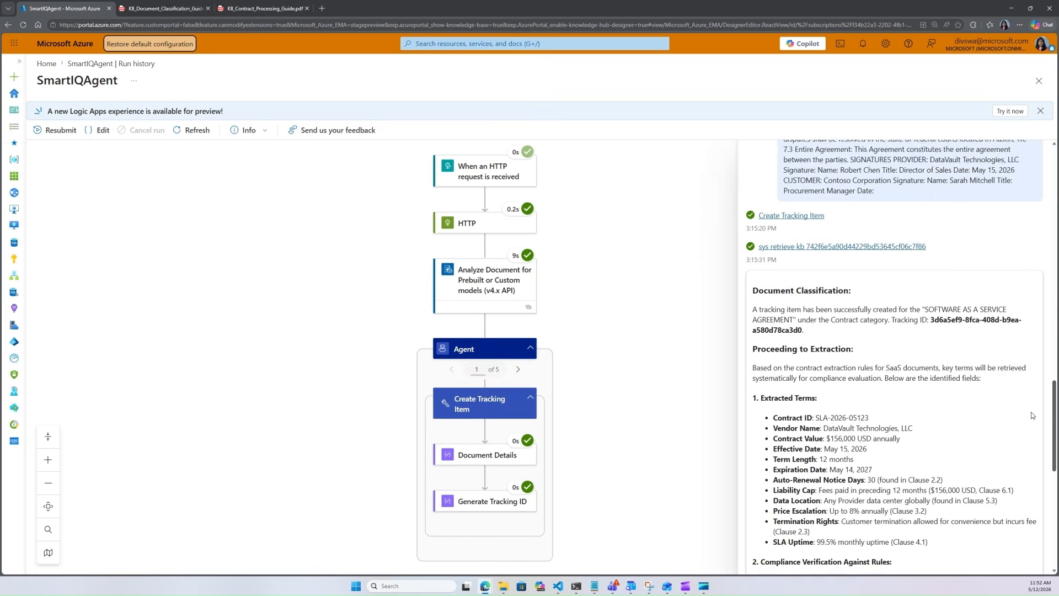
{"action": "scroll", "coordinate": [1029, 407], "scroll_direction": "up", "scroll_amount": 1}
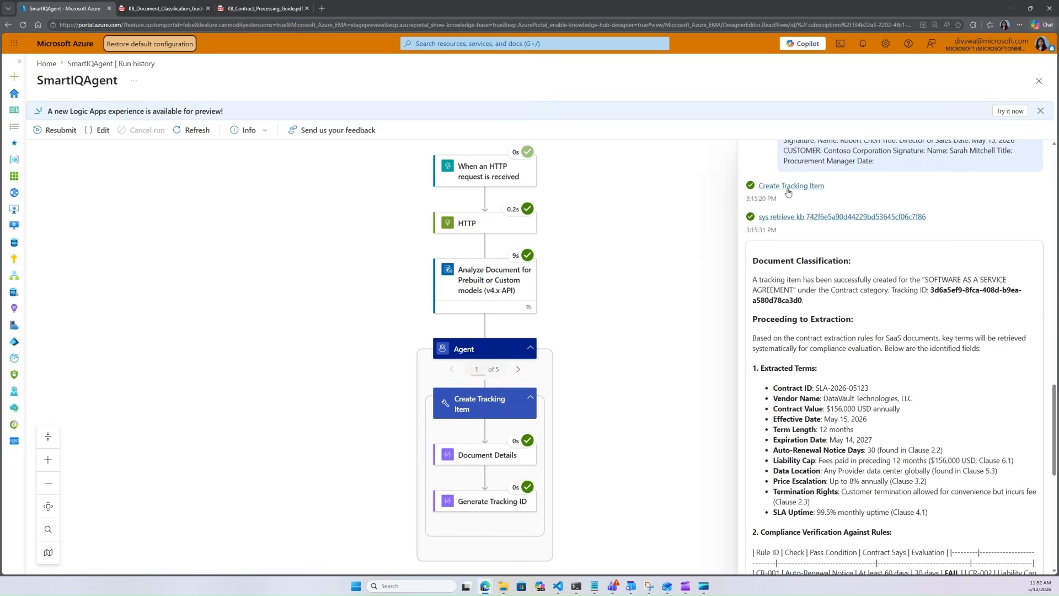
{"action": "left_click_drag", "start_coordinate": [1055, 406], "coordinate": [1055, 416]}
{"action": "scroll", "coordinate": [867, 433], "scroll_direction": "down", "scroll_amount": 7}
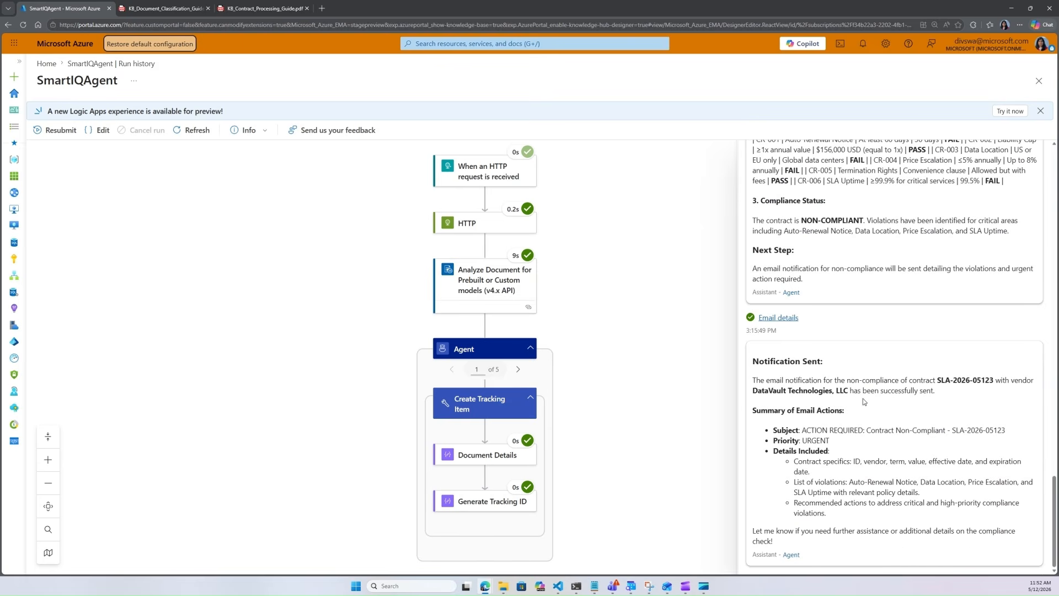
- Inspect the Agent action's run iterations, examining the knowledge base usage in the third iteration's metadata, and close the action details
{"action": "left_click", "coordinate": [491, 354]}
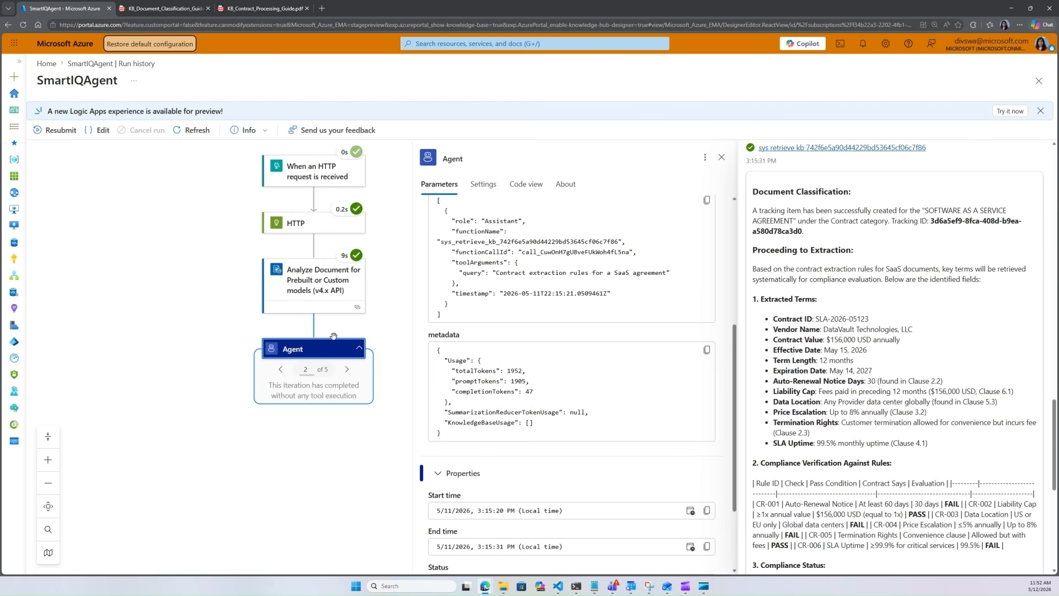
{"action": "left_click", "coordinate": [347, 370]}
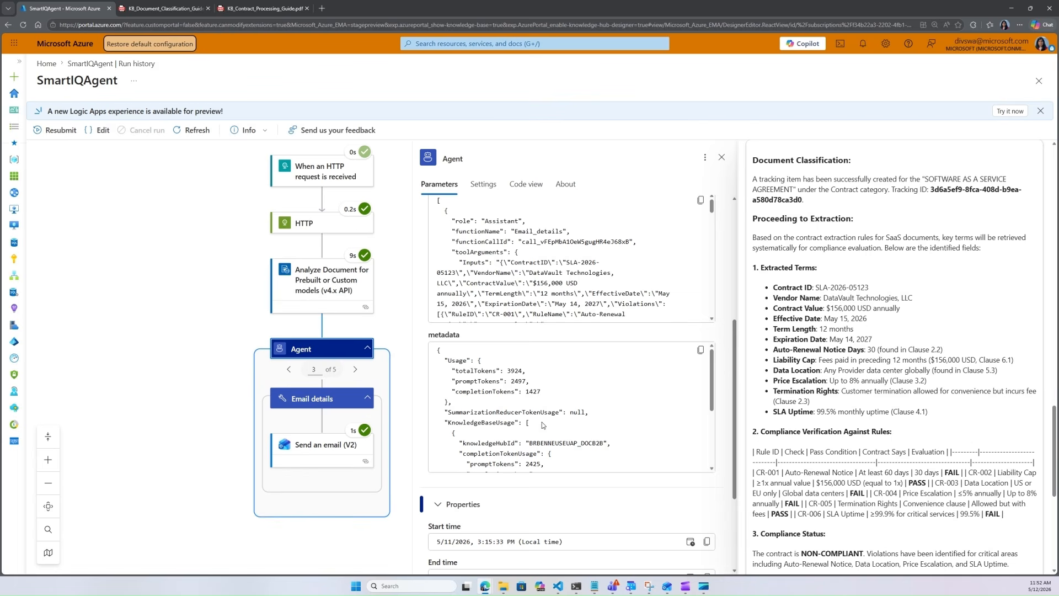
{"action": "scroll", "coordinate": [633, 403], "scroll_direction": "down", "scroll_amount": 3}
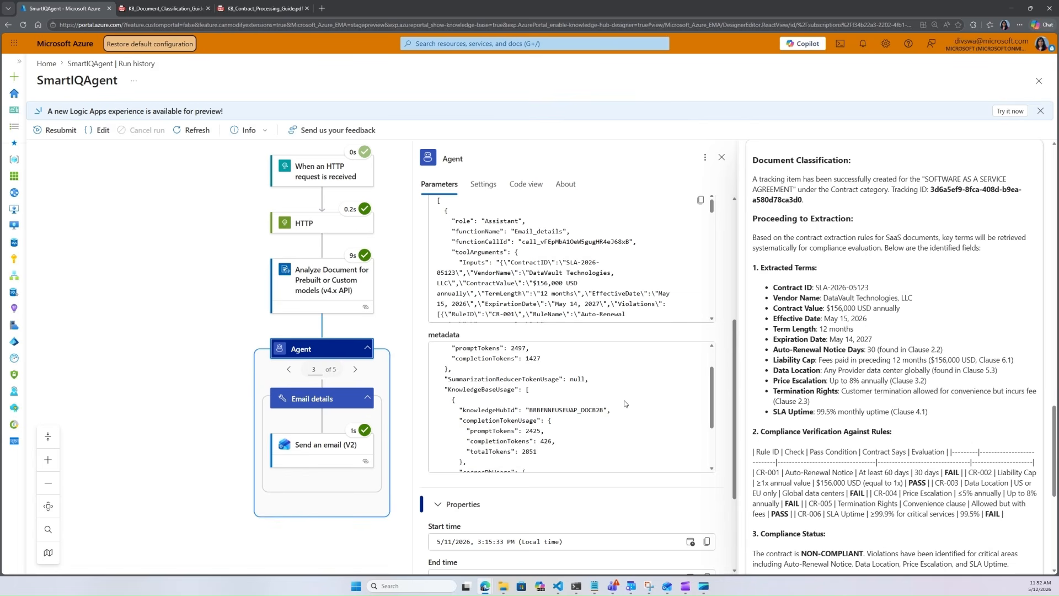
{"action": "scroll", "coordinate": [624, 404], "scroll_direction": "up", "scroll_amount": 1}
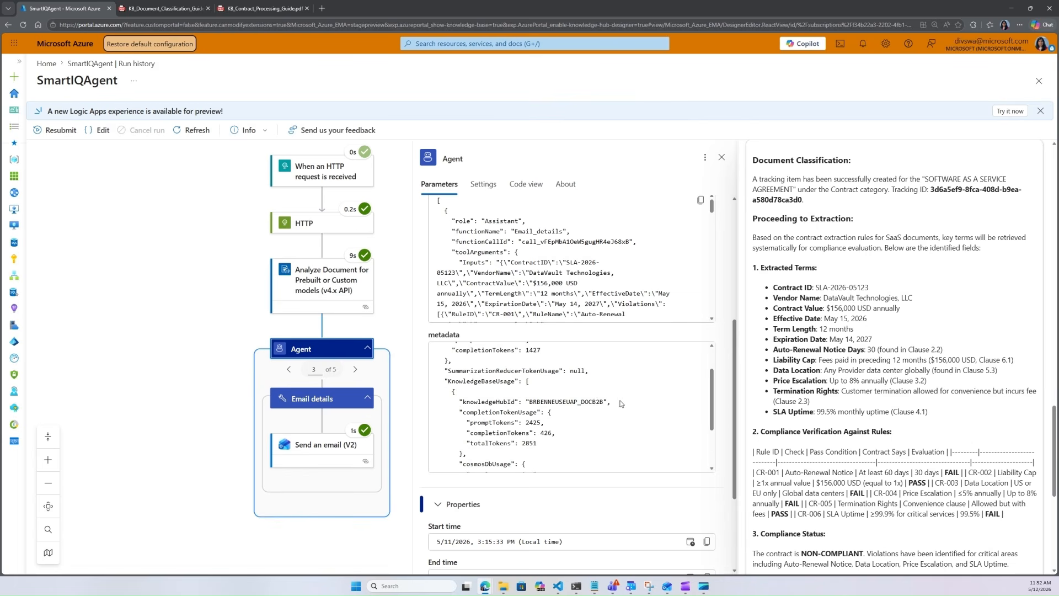
{"action": "left_click_drag", "start_coordinate": [530, 402], "coordinate": [611, 411]}
{"action": "left_click", "coordinate": [644, 404]}
{"action": "scroll", "coordinate": [607, 441], "scroll_direction": "down", "scroll_amount": 1}
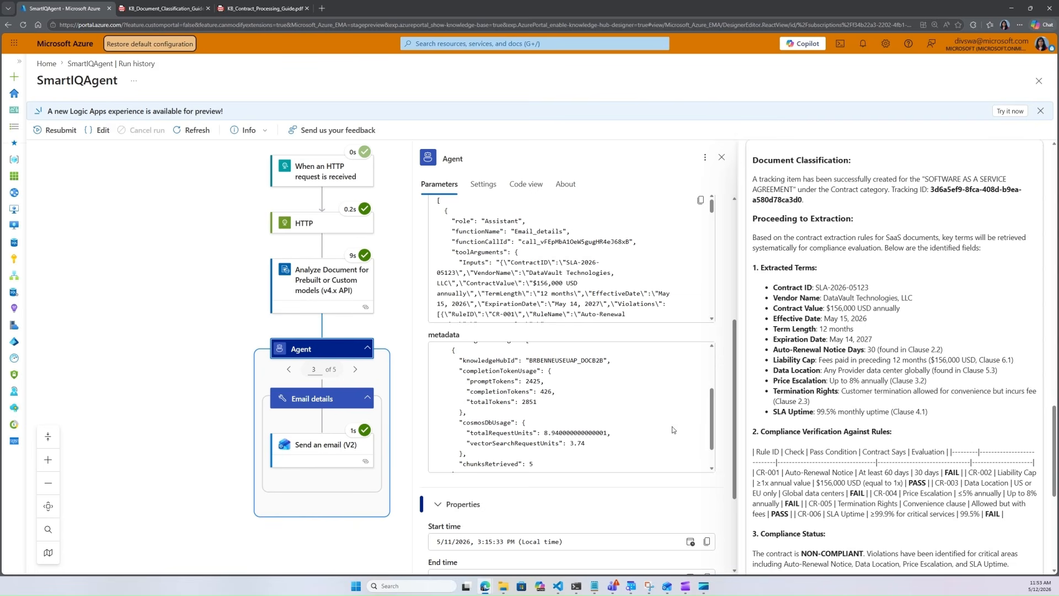
{"action": "scroll", "coordinate": [677, 431], "scroll_direction": "down", "scroll_amount": 1}
{"action": "scroll", "coordinate": [677, 428], "scroll_direction": "up", "scroll_amount": 2}
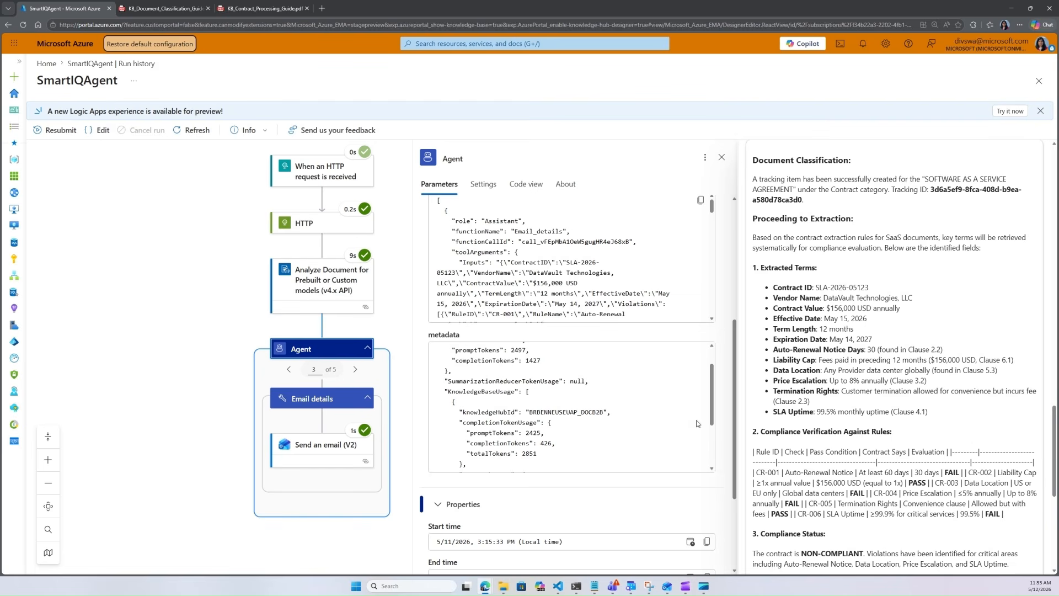
{"action": "left_click", "coordinate": [146, 245]}
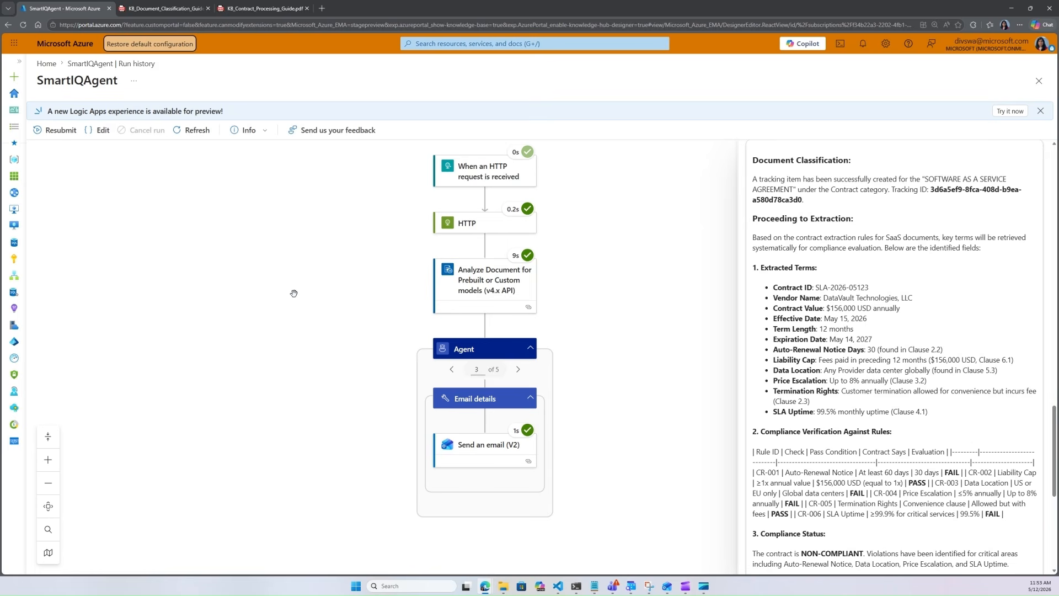